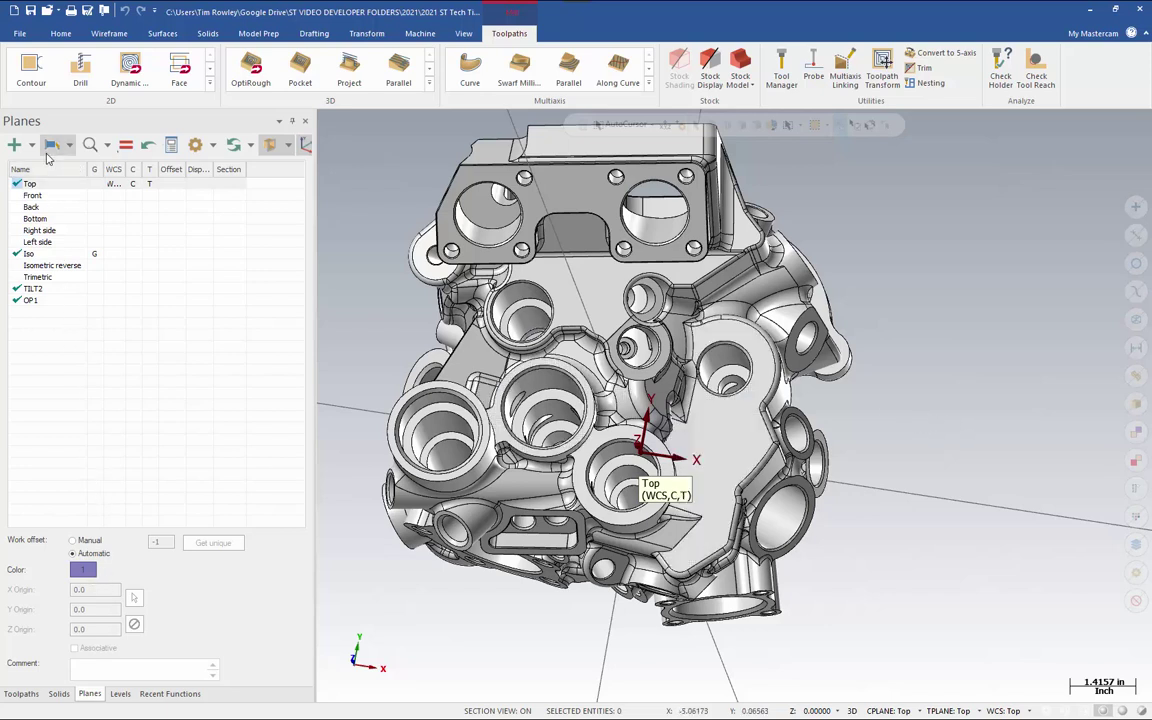
Create a Quick Cplane aligned to a flat face of the solid
{"action": "left_click", "coordinate": [31, 145]}
{"action": "left_click", "coordinate": [44, 253]}
{"action": "left_click", "coordinate": [716, 463]}
Select Quick Cplane in the planes list as the active plane and switch to the Top view
{"action": "left_click", "coordinate": [92, 288]}
{"action": "key", "text": "alt+1"}
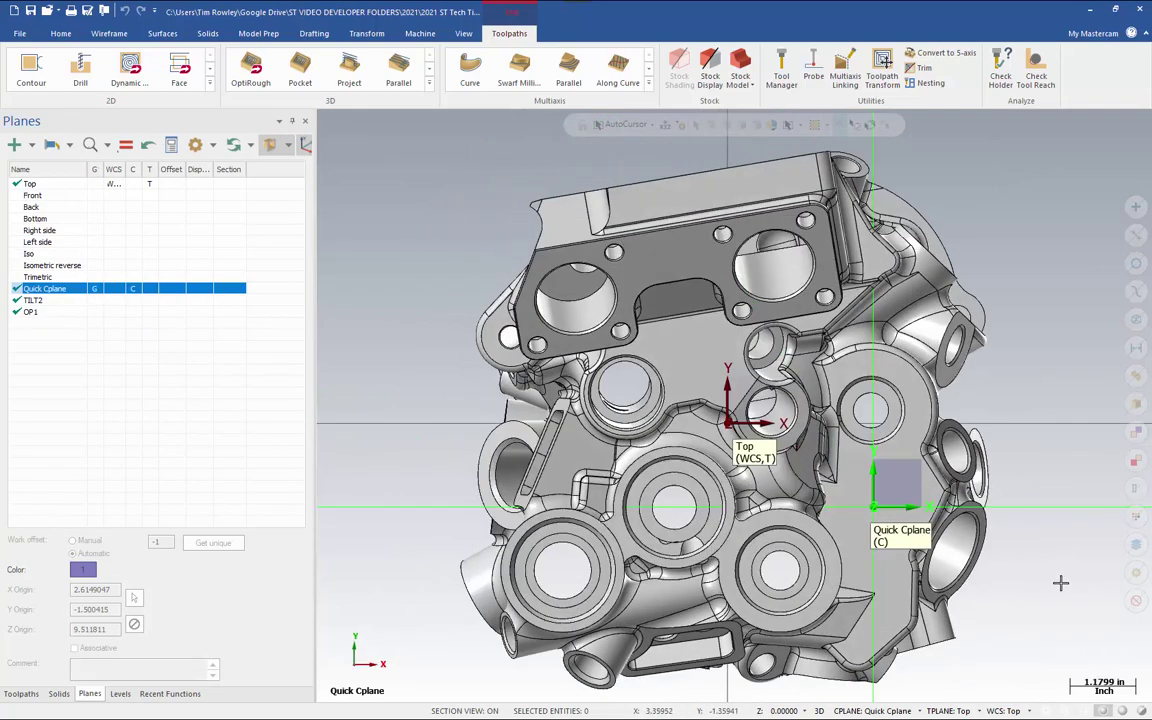
{"action": "scroll", "coordinate": [1050, 580], "scroll_direction": "up", "scroll_amount": 3}
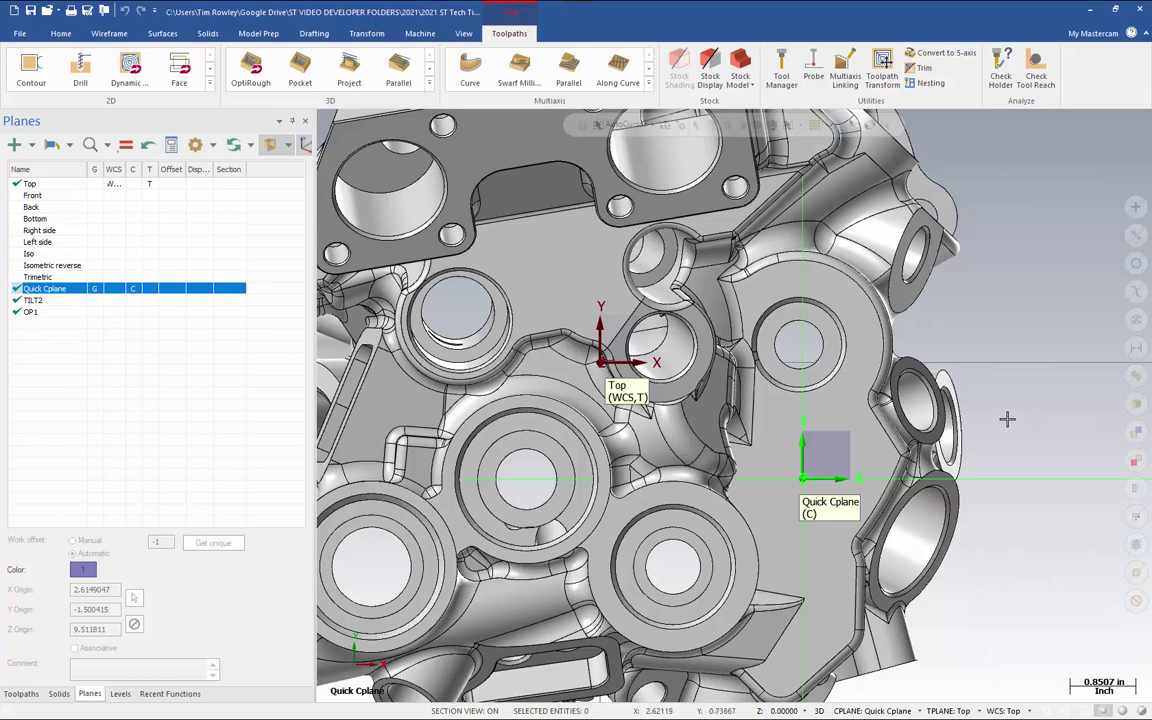
In Customize the Ribbon's Context Menu settings, list the Planes category commands
{"action": "right_click", "coordinate": [1095, 98]}
{"action": "left_click", "coordinate": [1055, 140]}
{"action": "left_click", "coordinate": [390, 220]}
{"action": "left_click", "coordinate": [545, 256]}
{"action": "scroll", "coordinate": [520, 400], "scroll_direction": "down", "scroll_amount": 5}
{"action": "left_click", "coordinate": [540, 366]}
{"action": "scroll", "coordinate": [612, 380], "scroll_direction": "down", "scroll_amount": 5}
Switch the command category to Graphics View to place Quick Cplane in the context menu
{"action": "left_click", "coordinate": [545, 257]}
{"action": "scroll", "coordinate": [530, 330], "scroll_direction": "up", "scroll_amount": 3}
{"action": "left_click", "coordinate": [533, 329]}
{"action": "scroll", "coordinate": [600, 457], "scroll_direction": "down", "scroll_amount": 5}
In Customize Keyboard, find Quick Cplane under All Commands and prepare to assign Ctrl+Q
{"action": "left_click", "coordinate": [405, 206]}
{"action": "left_click", "coordinate": [555, 530]}
{"action": "scroll", "coordinate": [604, 276], "scroll_direction": "down", "scroll_amount": 5}
{"action": "left_click", "coordinate": [491, 320]}
{"action": "left_click", "coordinate": [673, 266]}
{"action": "key", "text": "q"}
{"action": "left_click", "coordinate": [656, 362]}
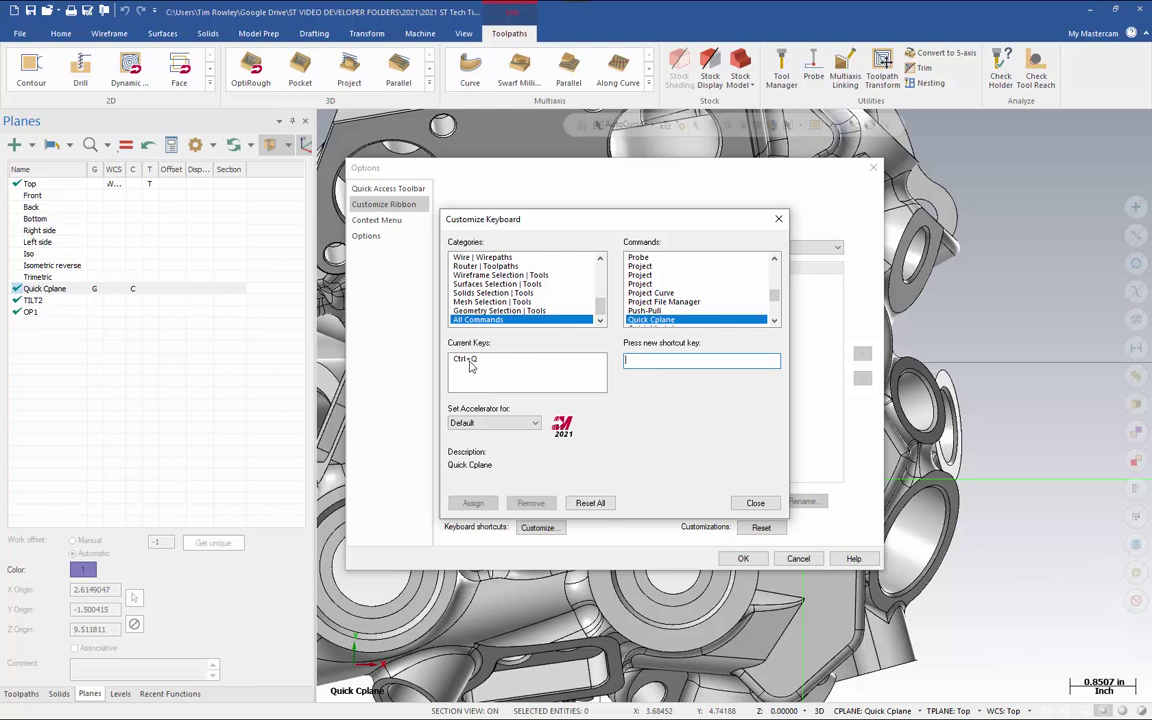
Close the customization dialogs and place a Quick Cplane from the right-click menu onto a flat face
{"action": "left_click", "coordinate": [755, 503]}
{"action": "left_click", "coordinate": [752, 563]}
{"action": "right_click", "coordinate": [993, 364]}
{"action": "left_click", "coordinate": [997, 376]}
{"action": "left_click", "coordinate": [517, 155]}
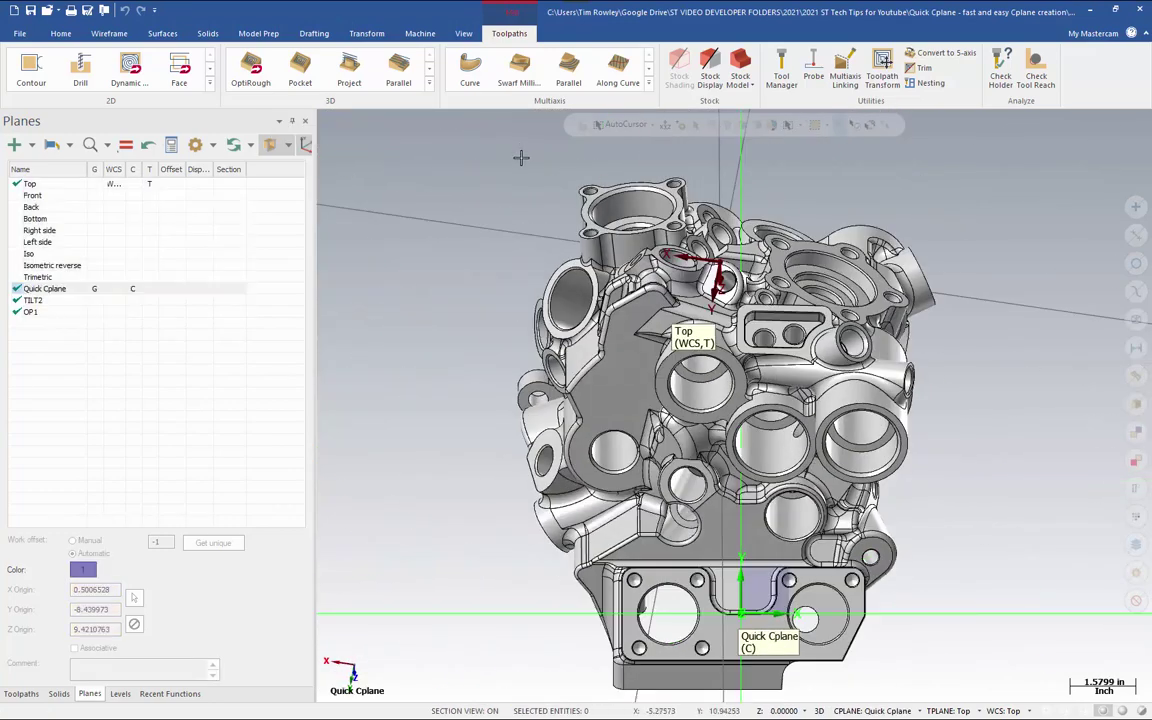
Move the Quick Cplane onto another flat face, then start Quick Cplane once more
{"action": "right_click", "coordinate": [521, 157]}
{"action": "left_click", "coordinate": [535, 165]}
{"action": "left_click", "coordinate": [787, 421]}
{"action": "left_click", "coordinate": [635, 512]}
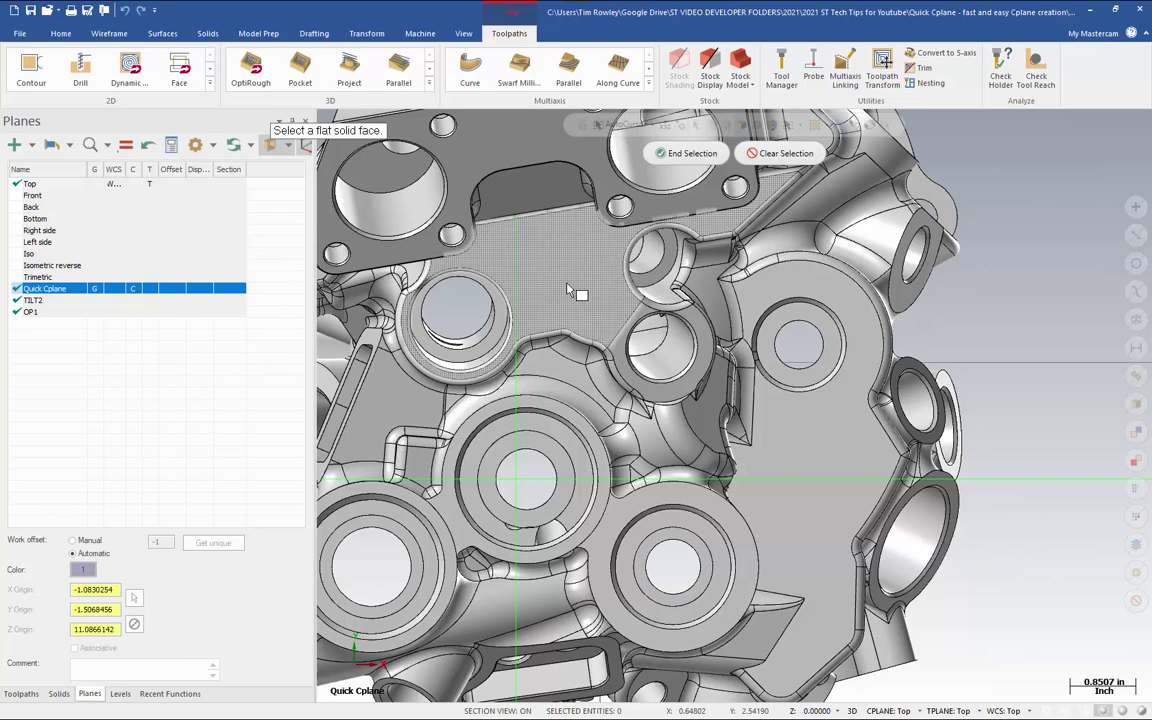